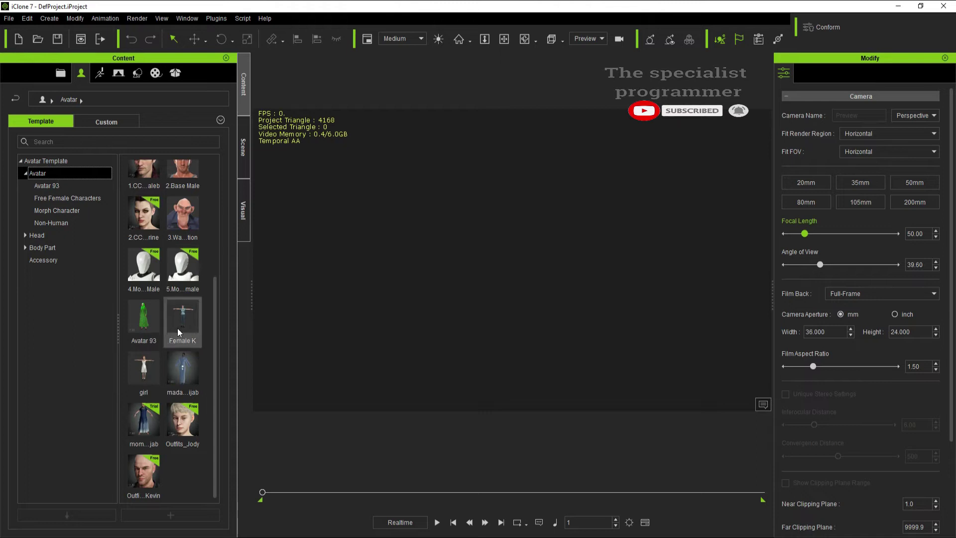
- Add the Female K avatar from the avatar templates to the scene and view it from the front
mouse_move(185, 320)
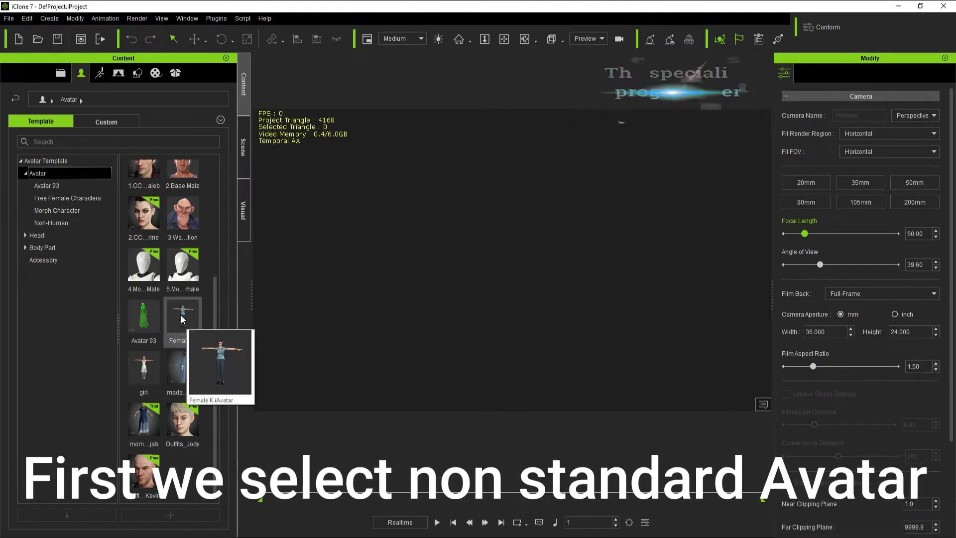
left_click_drag(182, 320, 455, 279)
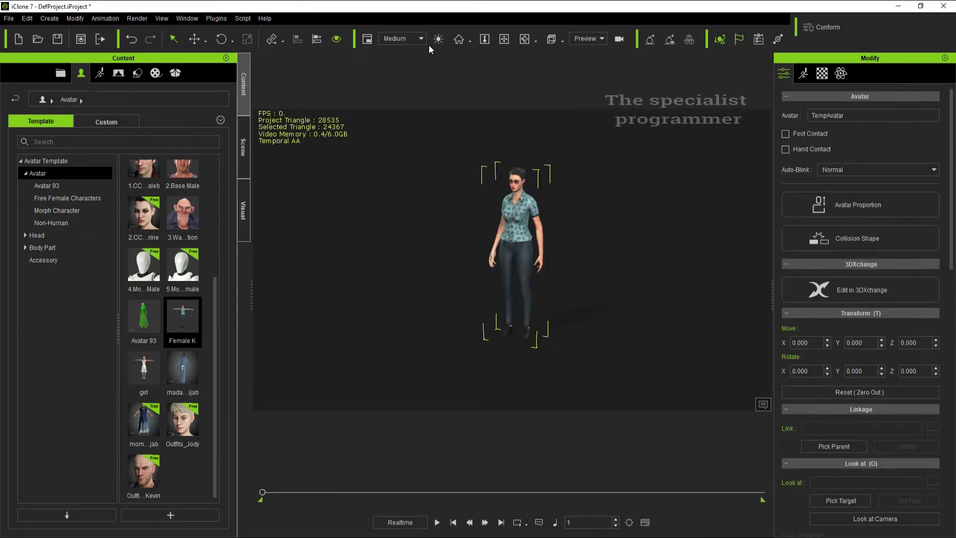
left_click(523, 38)
left_click_drag(539, 204, 616, 206)
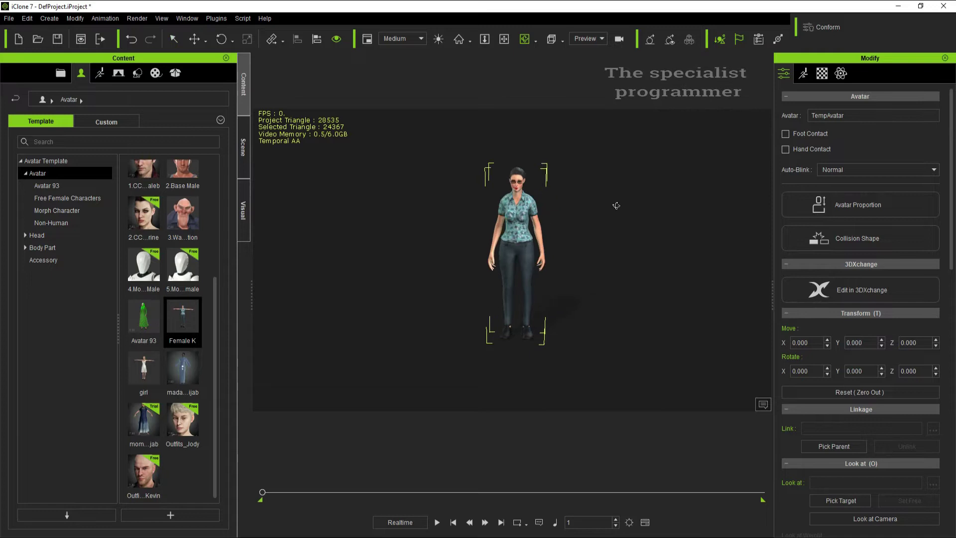
- Scale the female avatar's whole body to 128 in Avatar Proportion with Lock XYZ enabled
left_click(194, 38)
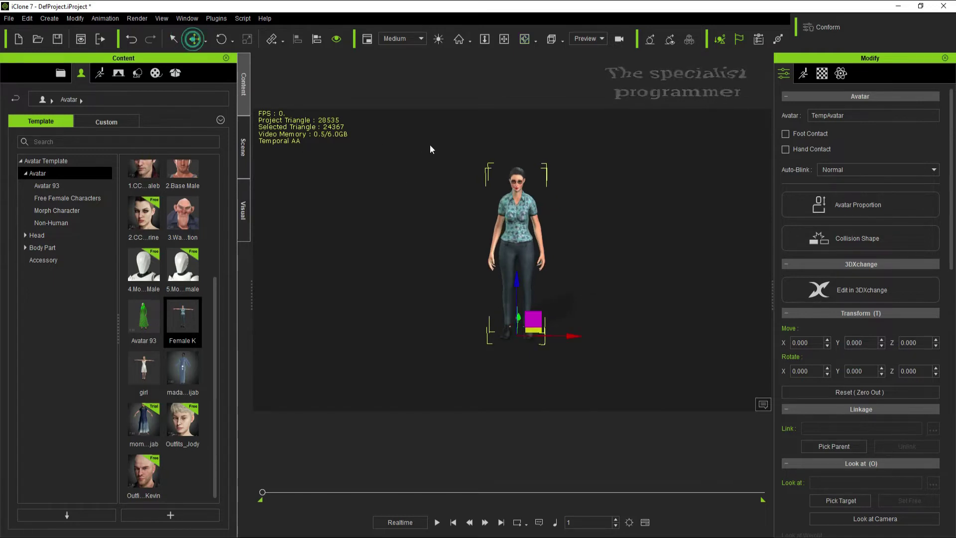
left_click(857, 210)
left_click(567, 298)
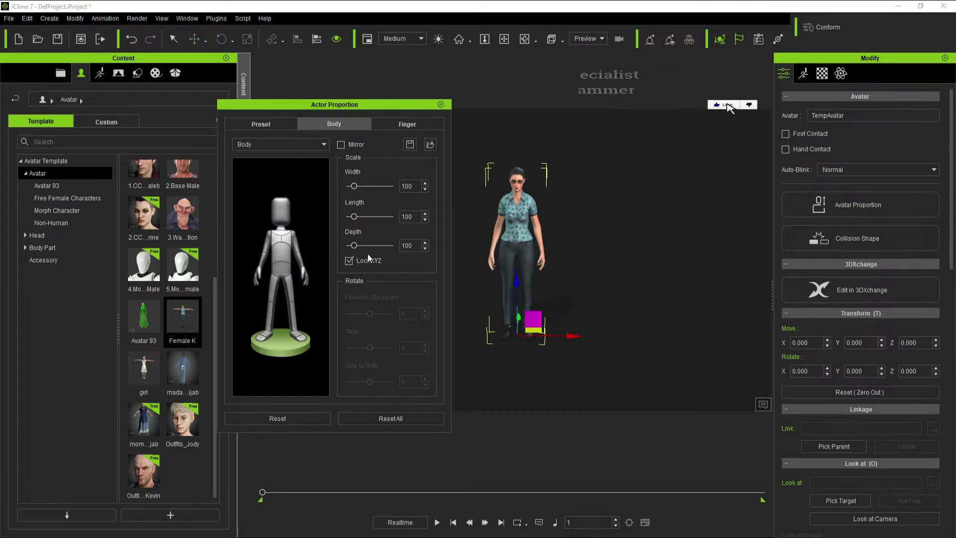
mouse_move(354, 187)
left_mouse_down()
mouse_move(380, 193)
mouse_move(349, 191)
mouse_move(358, 191)
left_mouse_up()
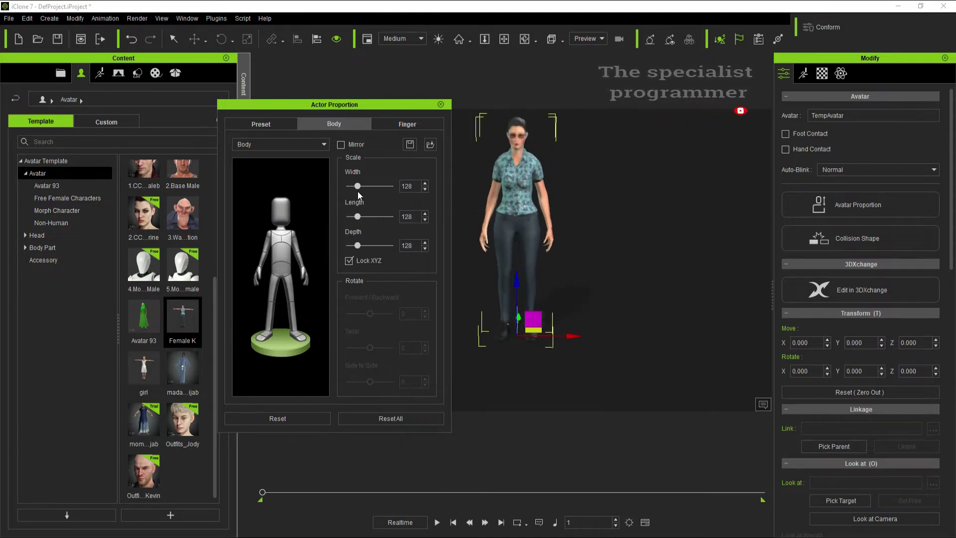
left_click(441, 105)
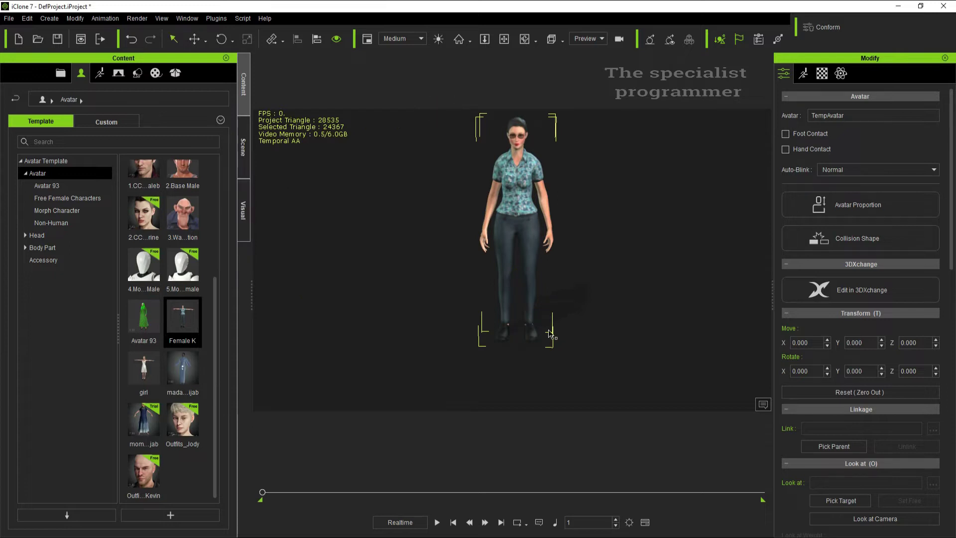
- Move the female avatar sideways along the X axis to clear the centre of the scene, and deselect it
left_click(197, 39)
left_click_drag(574, 335, 381, 319)
left_click(473, 271)
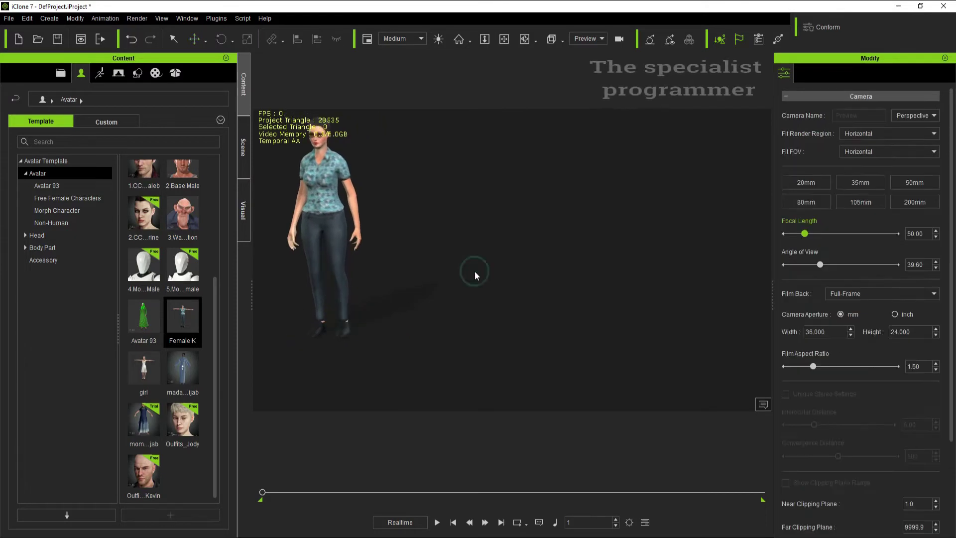
- Add the CC3+ Caleb avatar to the scene and move it to about X 21.8, Z -6.3
double_click(129, 181)
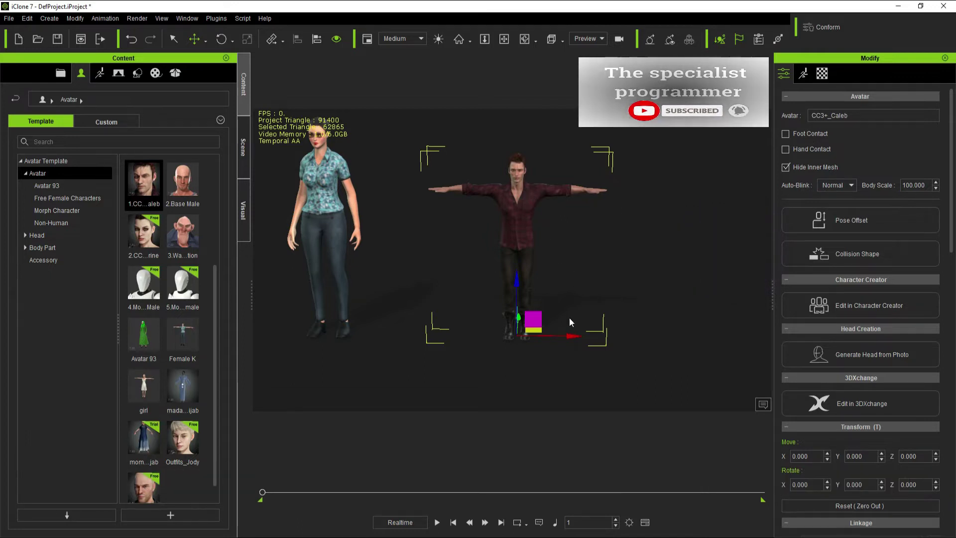
left_click_drag(569, 318, 585, 342)
left_click_drag(539, 295, 565, 284)
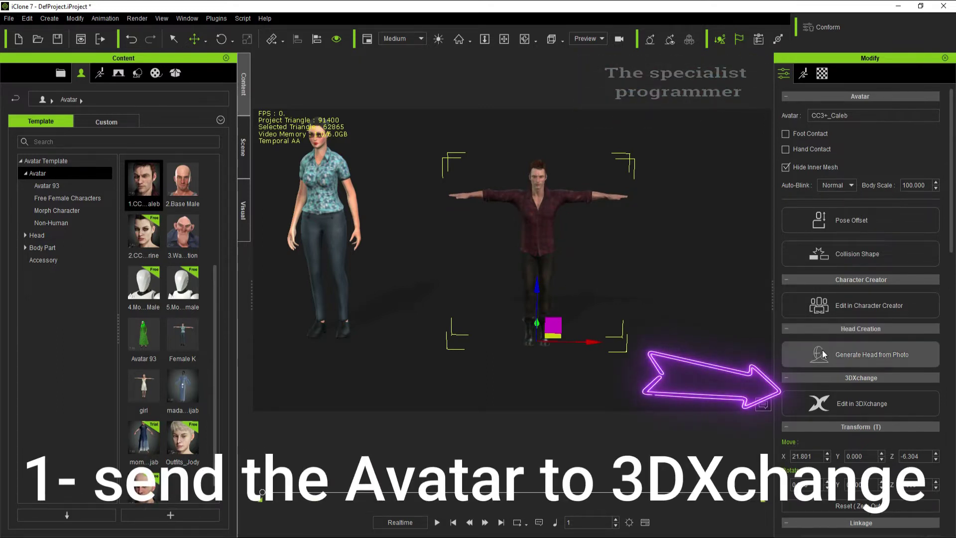
- Send the Caleb avatar to 3DXchange and export it as an FBX file named MAN in the Desktop's Avatars folder
left_click(836, 406)
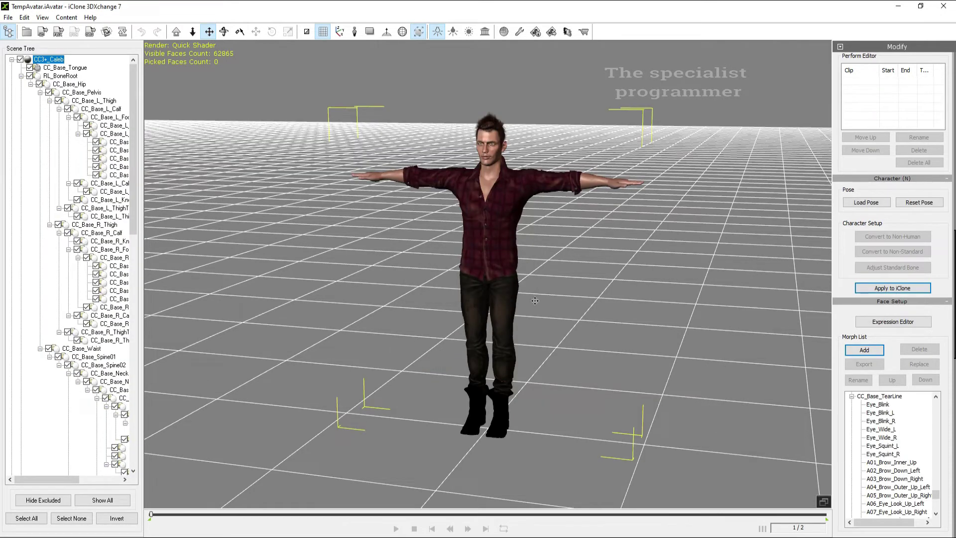
left_click(58, 32)
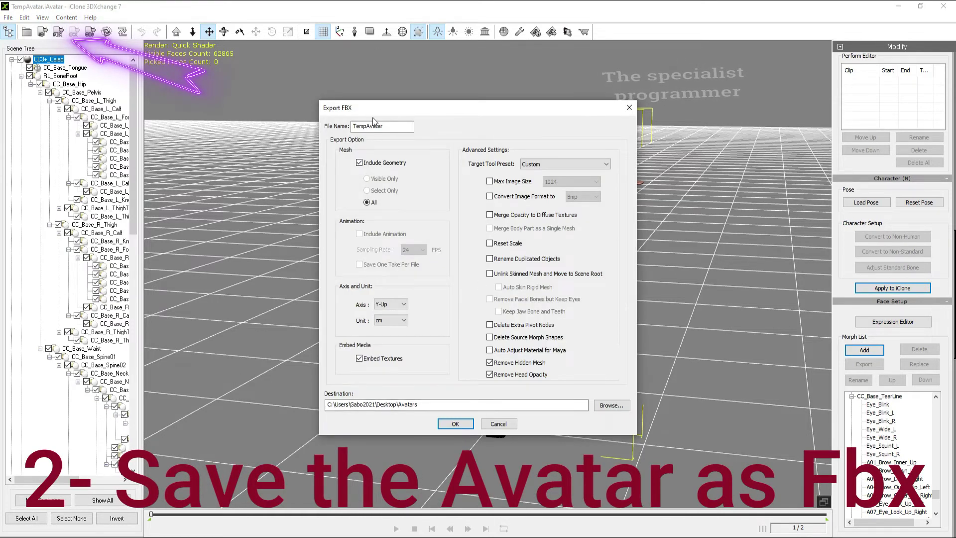
double_click(386, 128)
type("MAN")
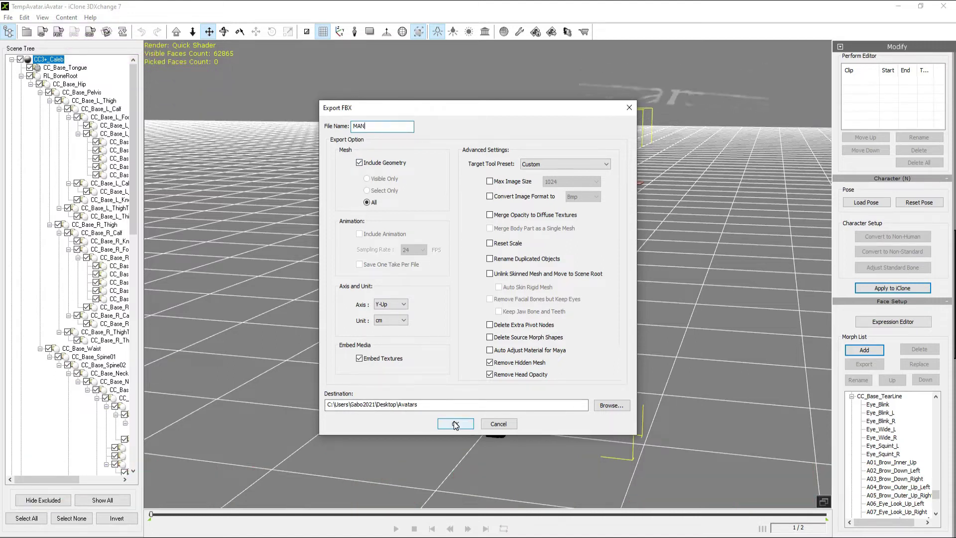
left_click(438, 424)
left_click(567, 305)
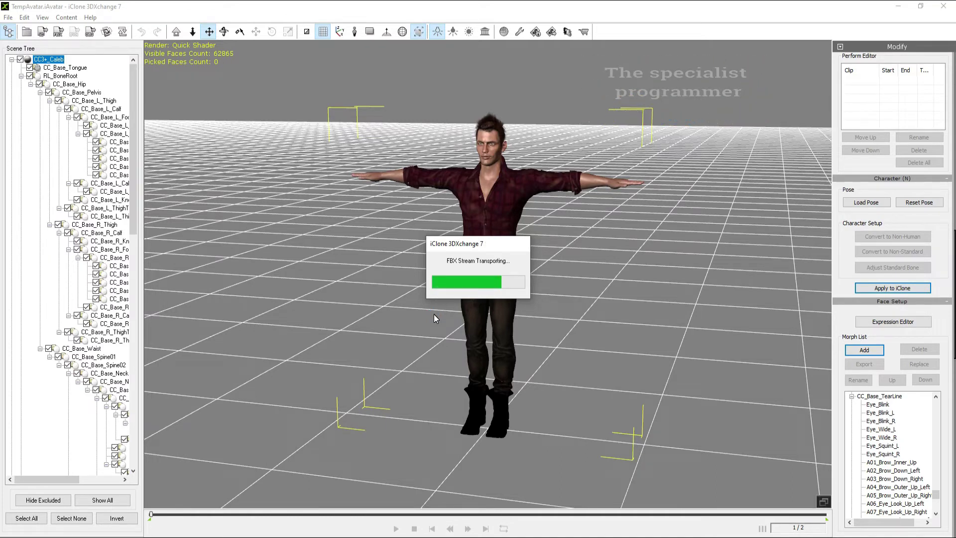
left_click(503, 295)
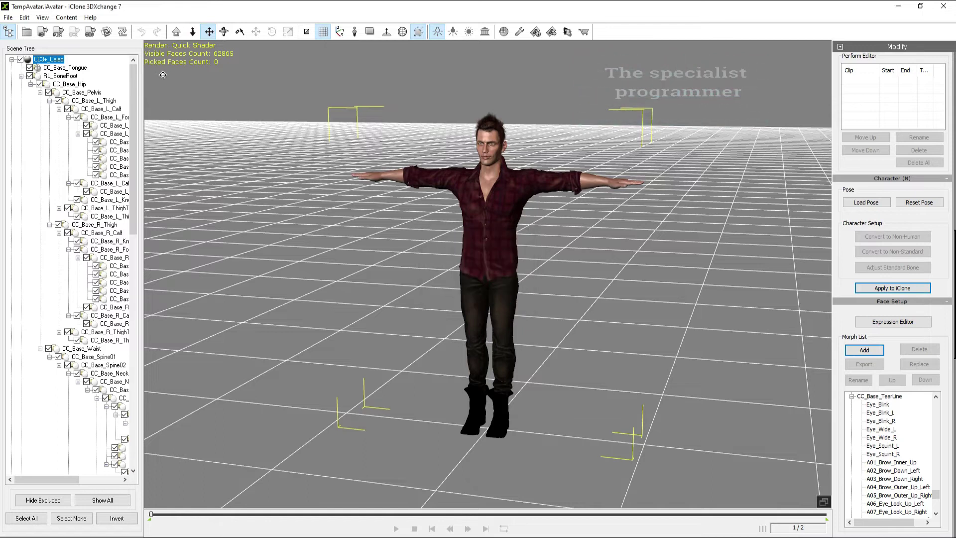
- Start a new 3DXchange project and import MAN.fbx with the default options, accepting the auto-conversion to a non-standard character
left_click(8, 18)
left_click(15, 27)
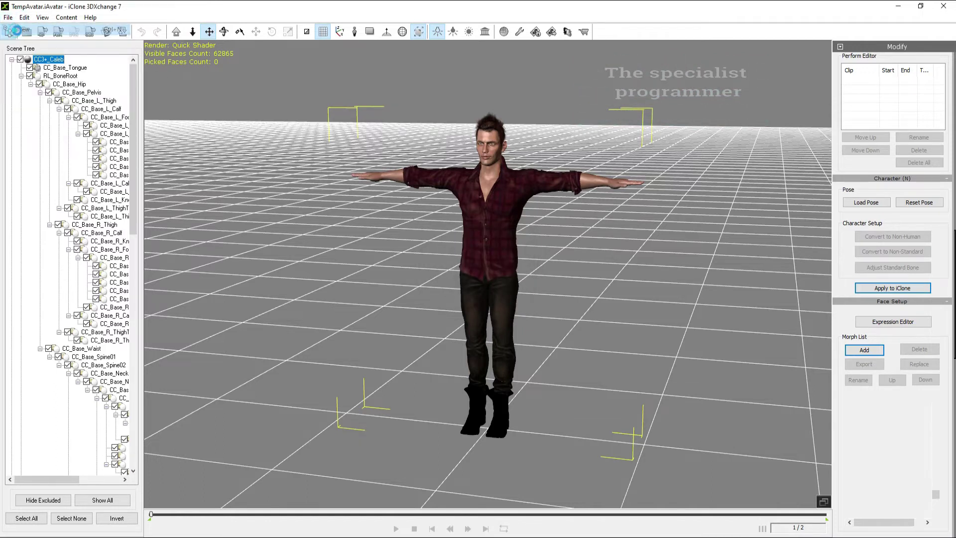
left_click(8, 18)
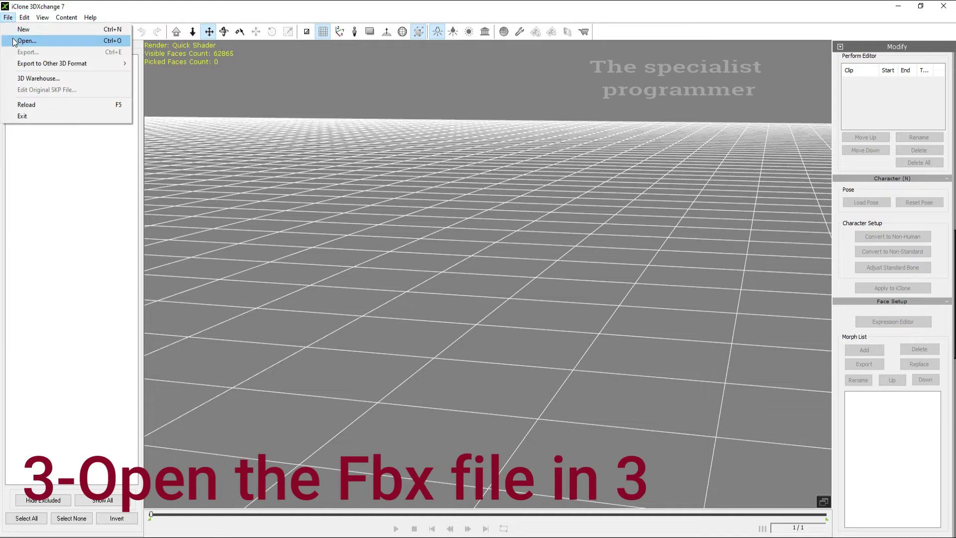
left_click(17, 38)
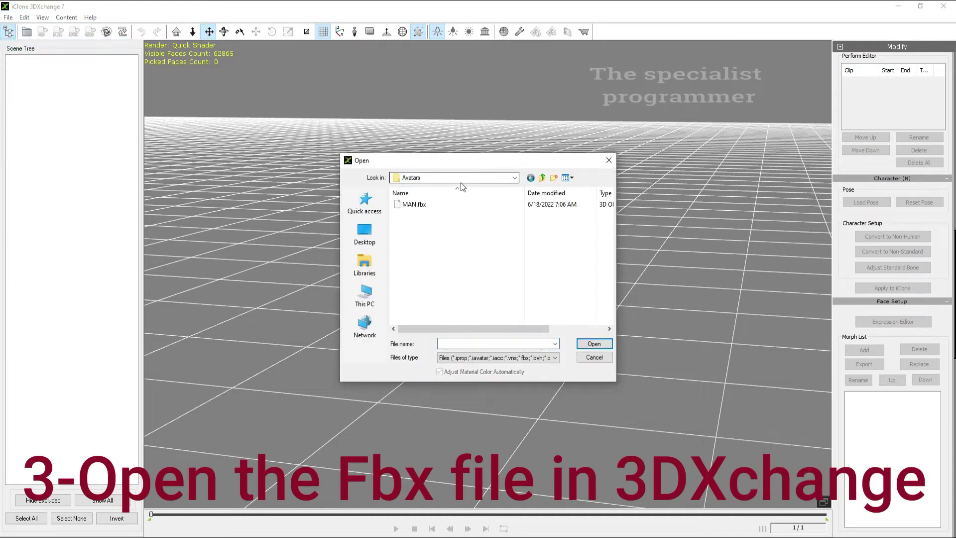
left_click(407, 207)
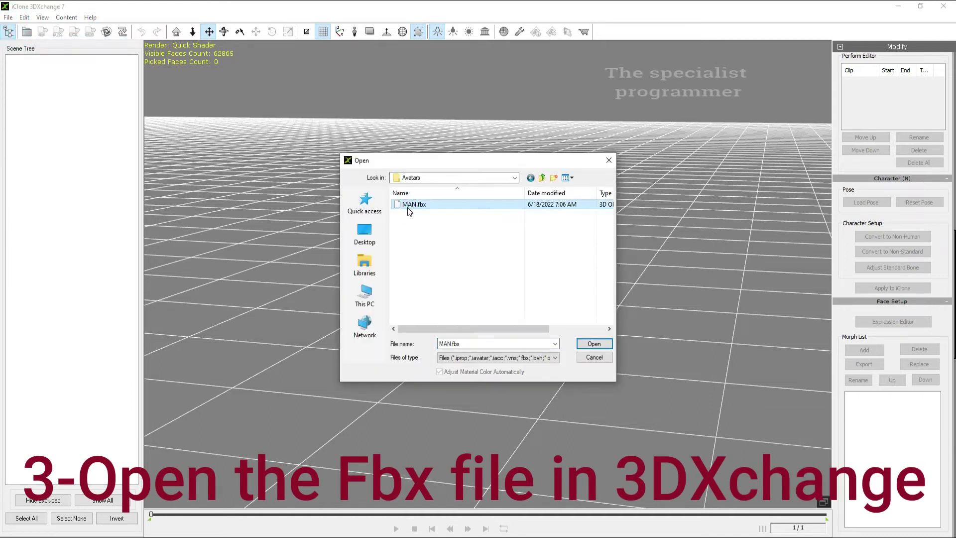
left_click(593, 344)
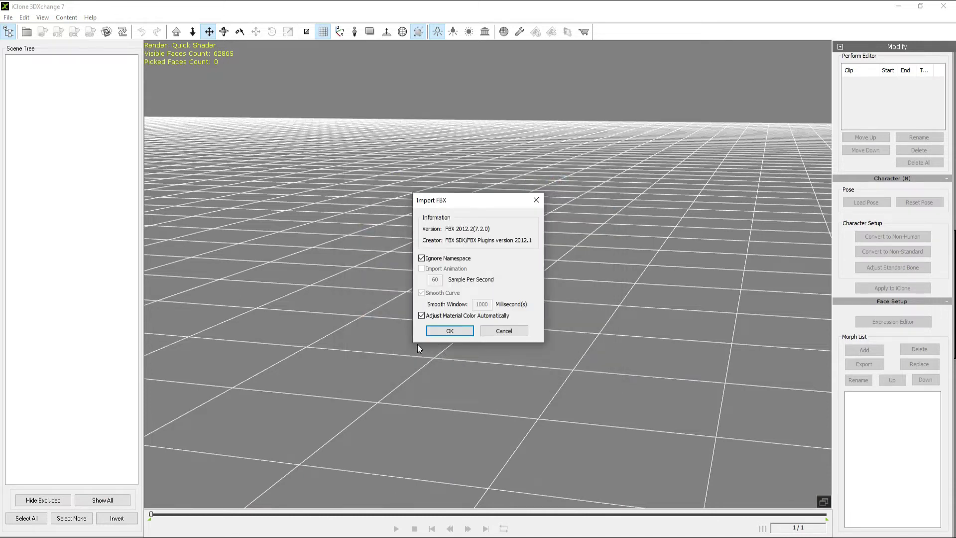
left_click(453, 330)
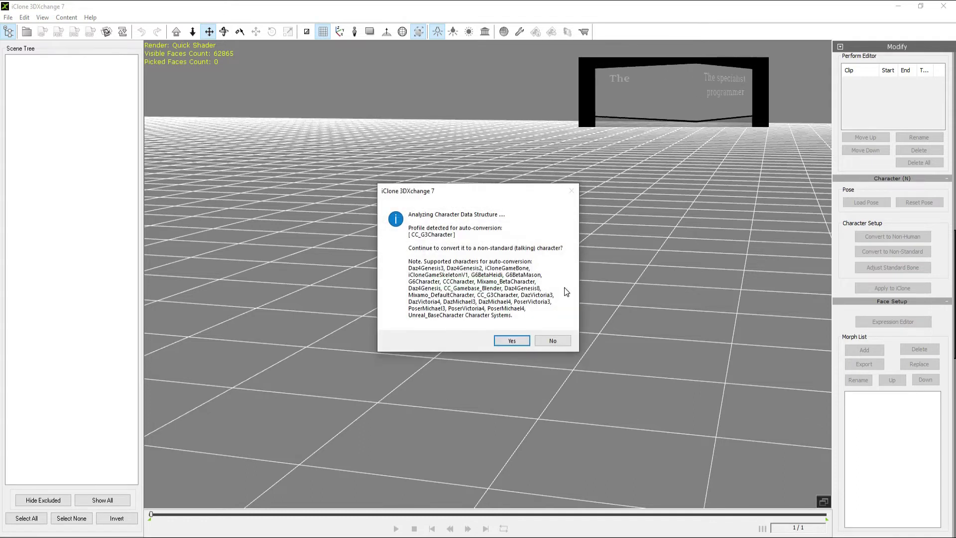
left_click(510, 338)
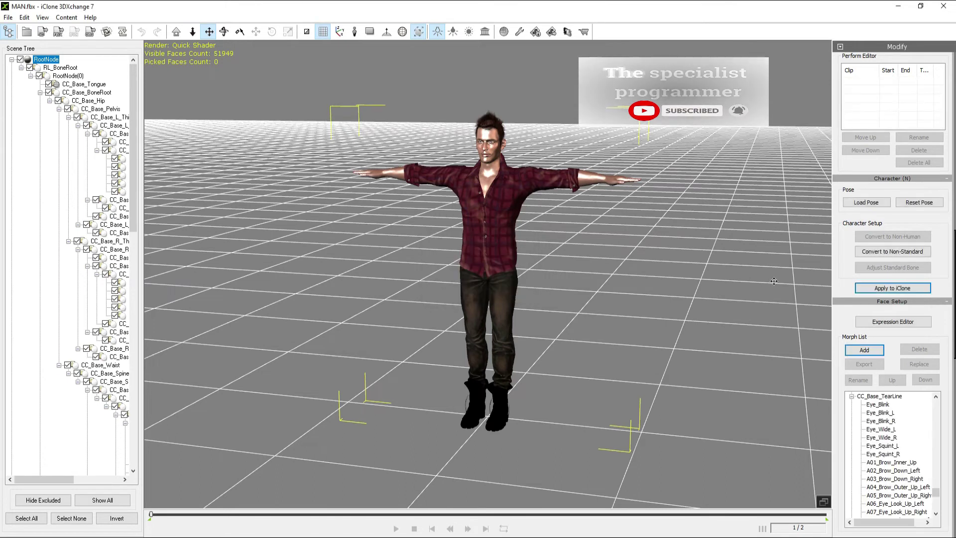
- Convert the imported character to Non-Standard in its character setup and apply it to iClone
scroll(913, 236, "up", 3)
mouse_move(953, 199)
left_mouse_down()
mouse_move(951, 51)
mouse_move(952, 206)
left_mouse_up()
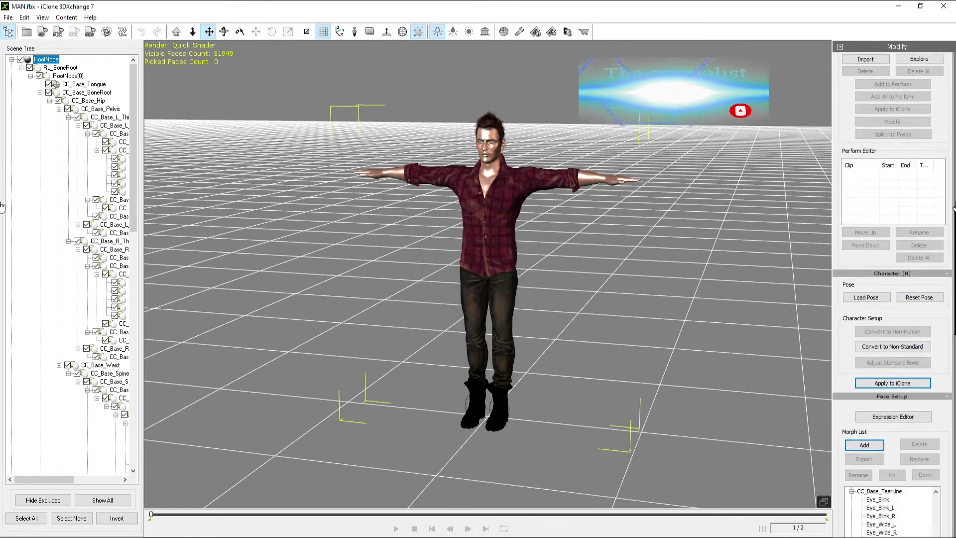
left_click(896, 347)
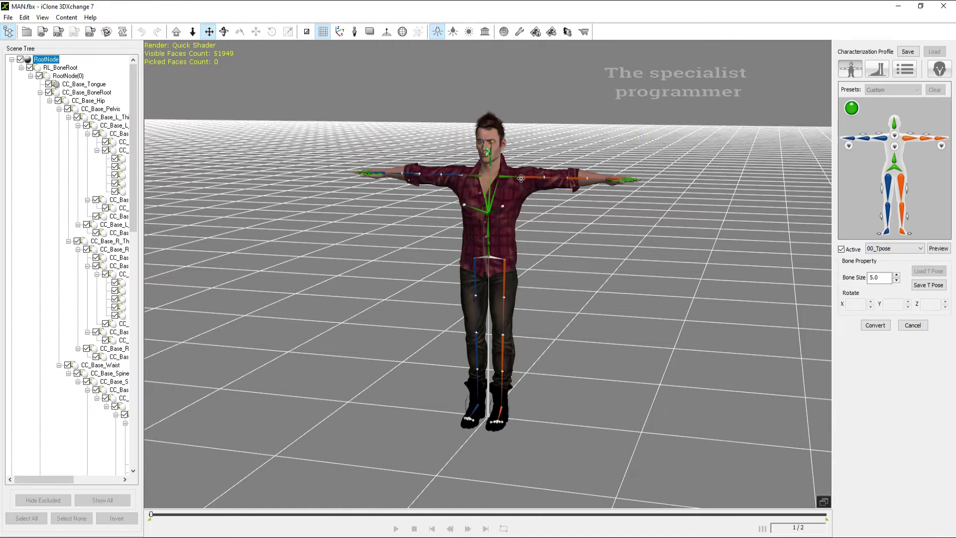
left_click(875, 325)
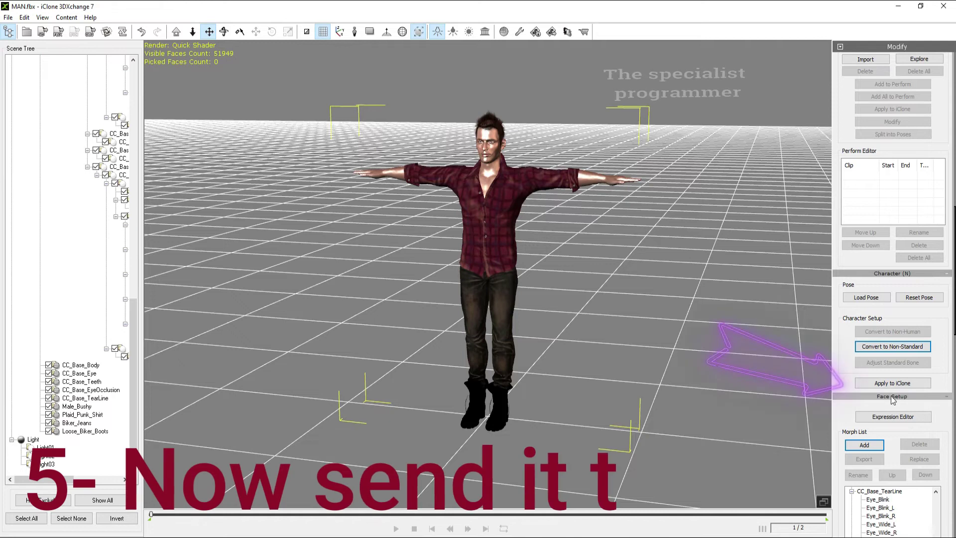
left_click(884, 382)
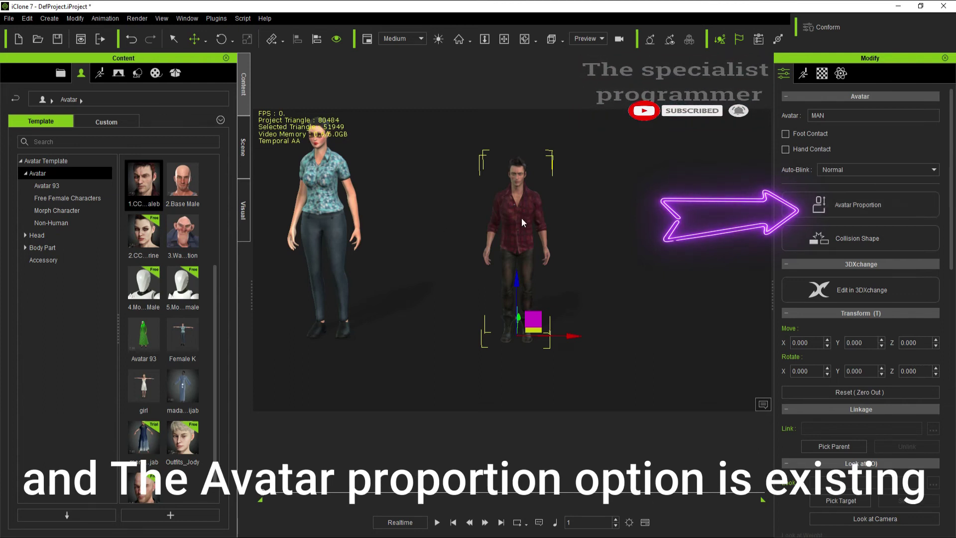
- Open the Avatar Proportion settings for the MAN avatar, accepting the non-standard proportion warning
left_click(852, 209)
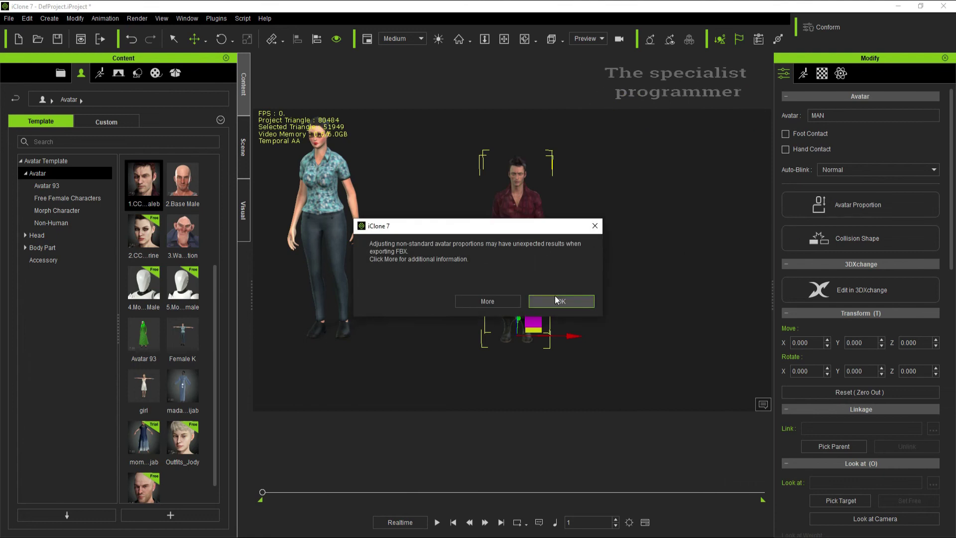
left_click(558, 301)
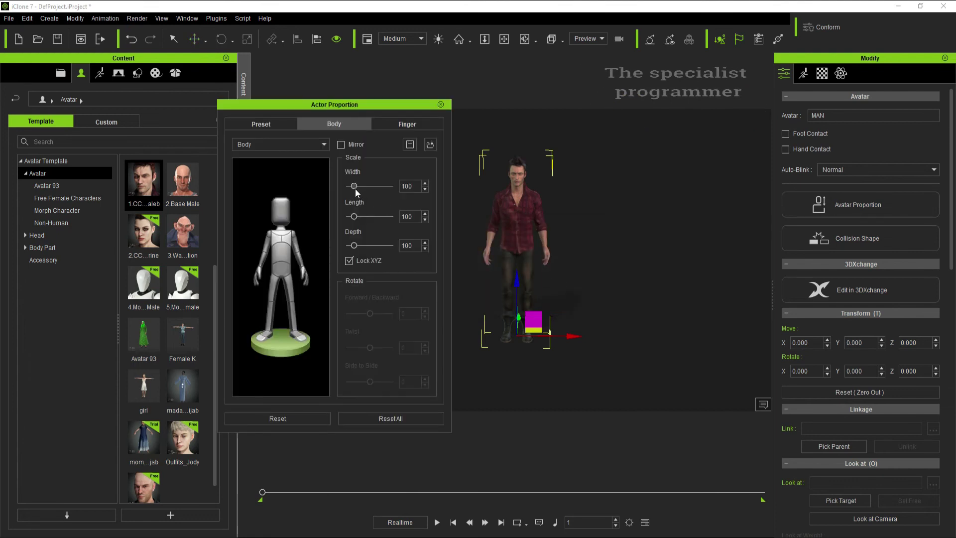
- Try a uniform body scale of 89, plus depth 93 and width 167 with the axes unlocked, and reset all proportions
mouse_move(354, 186)
left_mouse_down()
mouse_move(390, 186)
mouse_move(348, 190)
mouse_move(367, 190)
mouse_move(354, 183)
left_mouse_up()
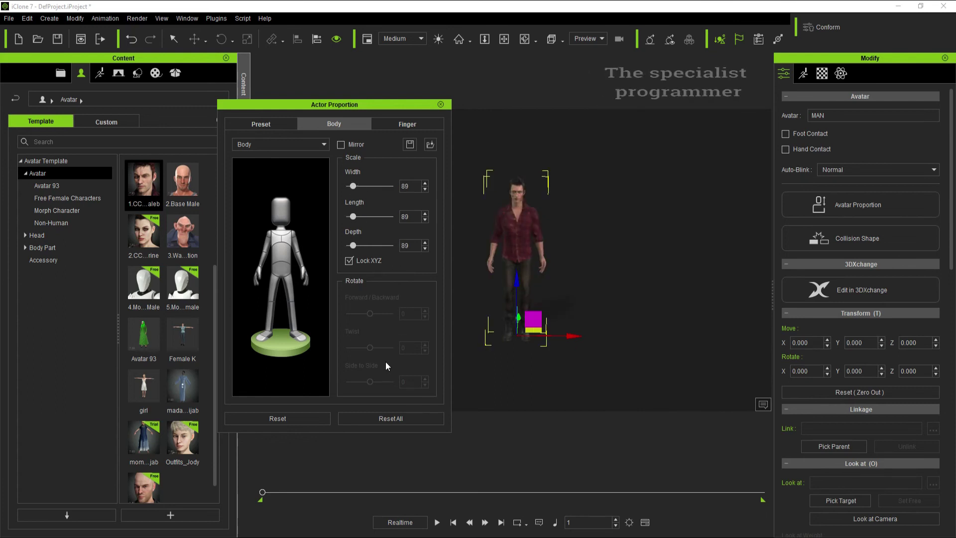
left_click(349, 260)
mouse_move(354, 247)
left_mouse_down()
mouse_move(392, 247)
mouse_move(354, 239)
left_mouse_up()
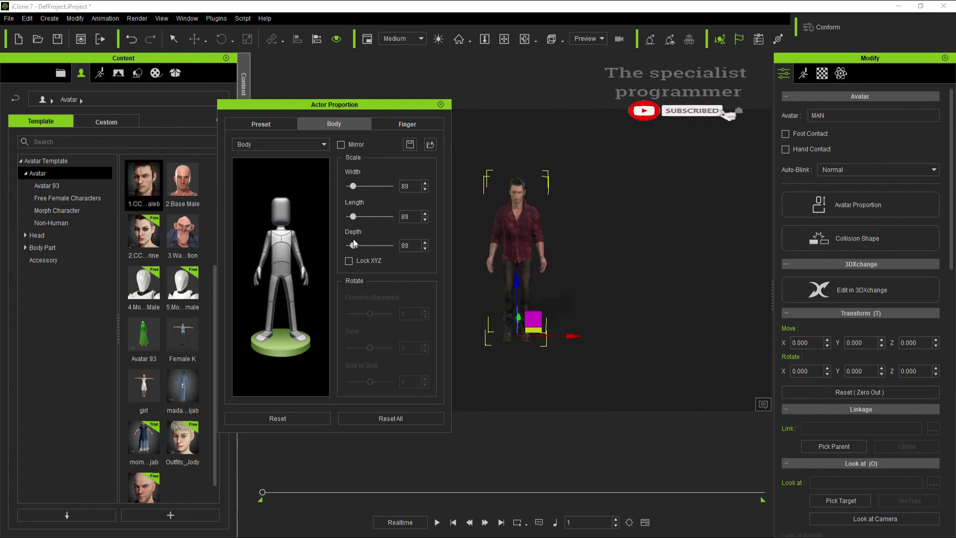
left_click_drag(353, 216, 360, 193)
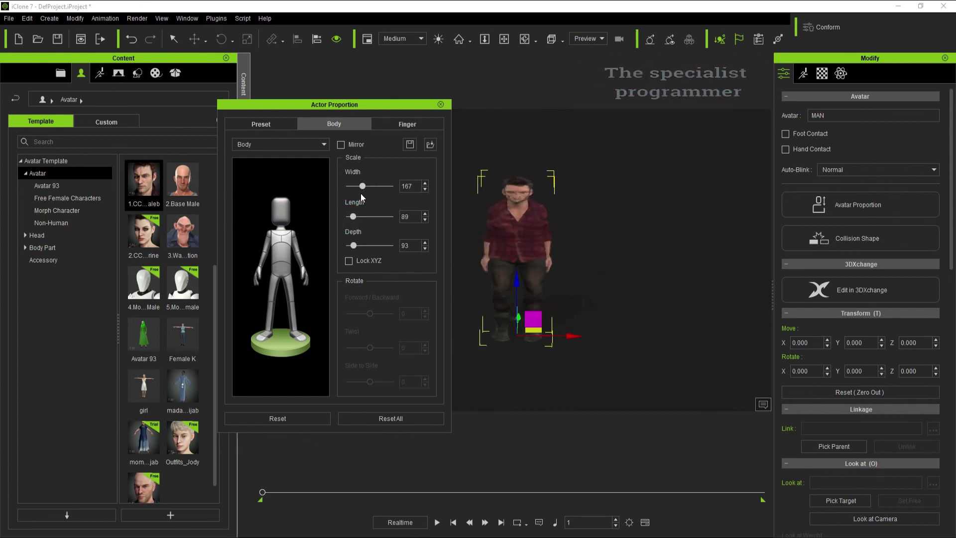
left_click(384, 418)
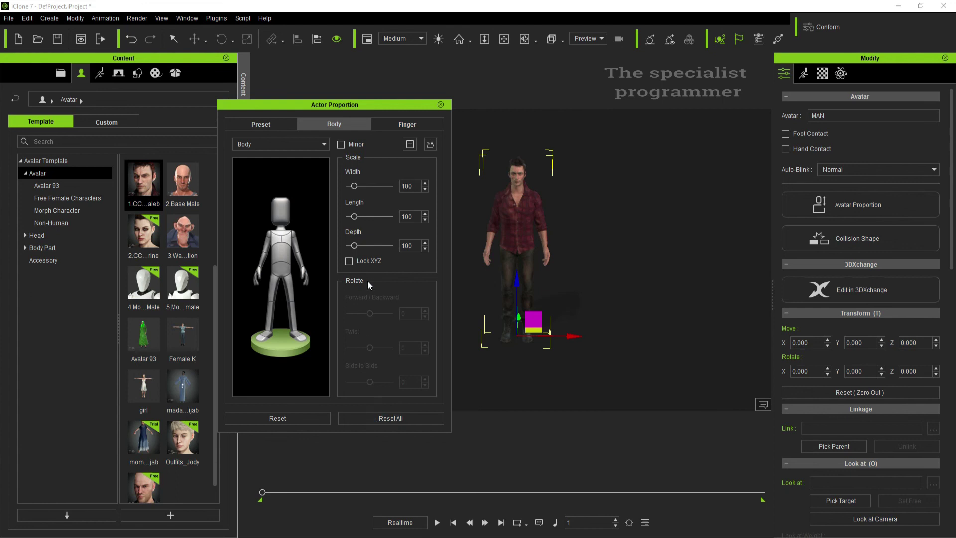
- Scale the MAN avatar's body to 193 with Lock XYZ enabled and lower it to about Z -85.5
left_click_drag(354, 216, 401, 222)
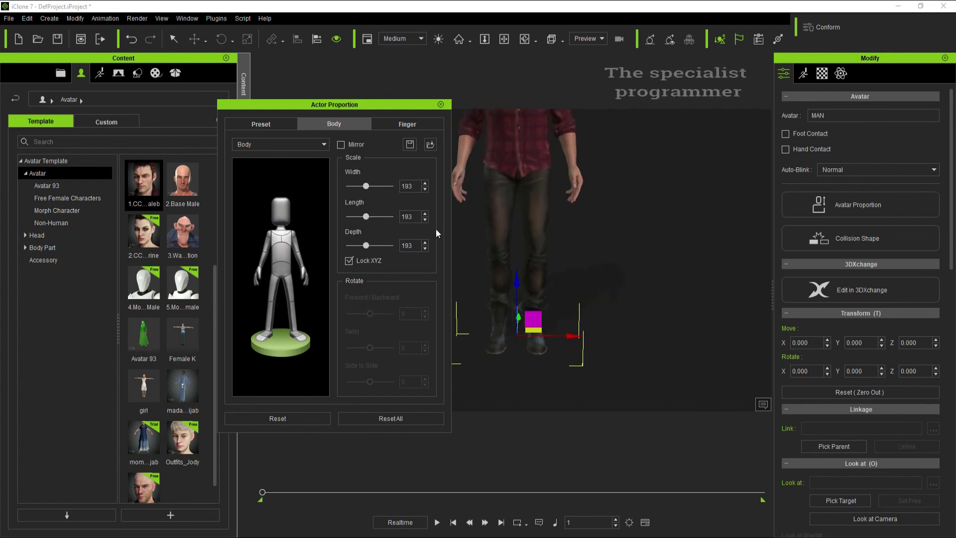
left_click_drag(514, 277, 515, 357)
scroll(515, 357, "down", 3)
left_click_drag(380, 106, 167, 137)
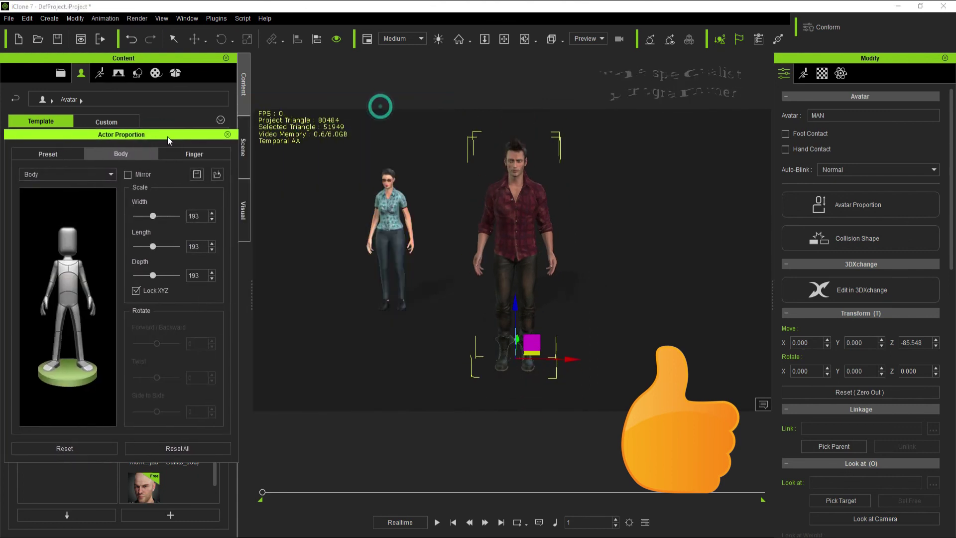